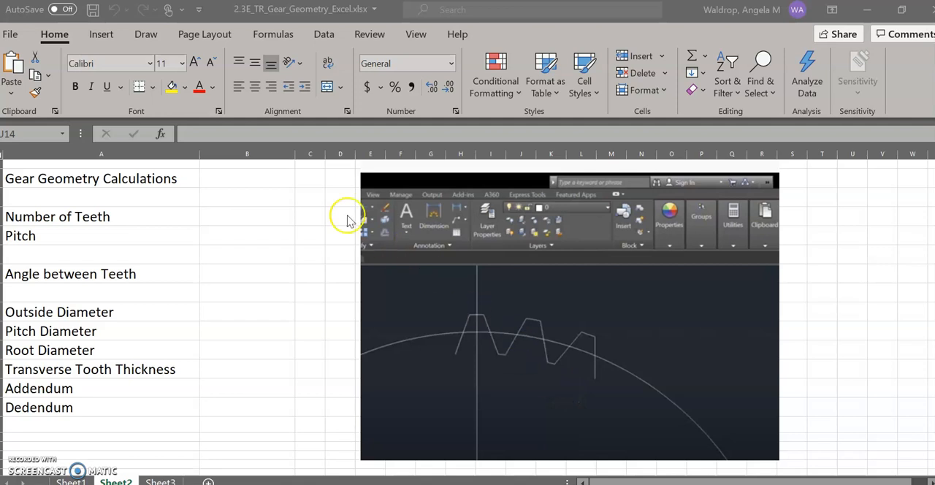
Enter 36 as the Number of Teeth and 20 as the Pitch in column B.
{"action": "left_click", "coordinate": [254, 214]}
{"action": "right_click", "coordinate": [254, 214]}
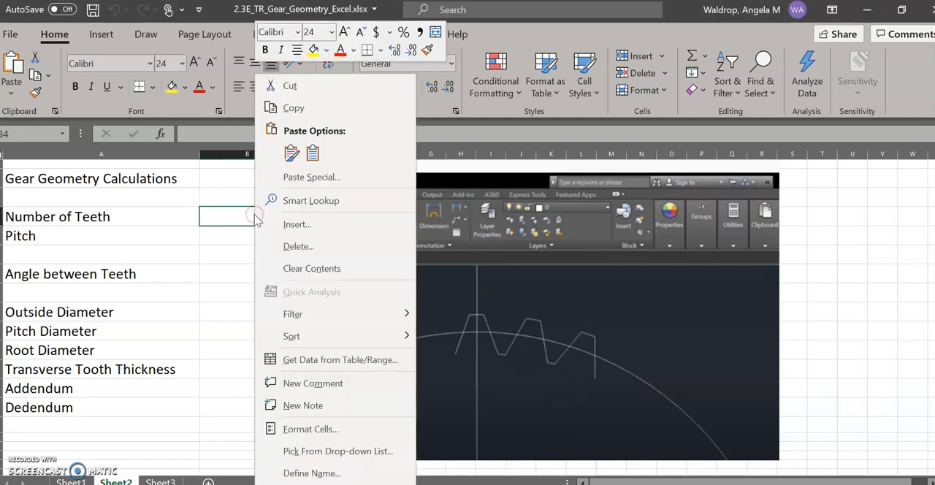
{"action": "key", "text": "Escape"}
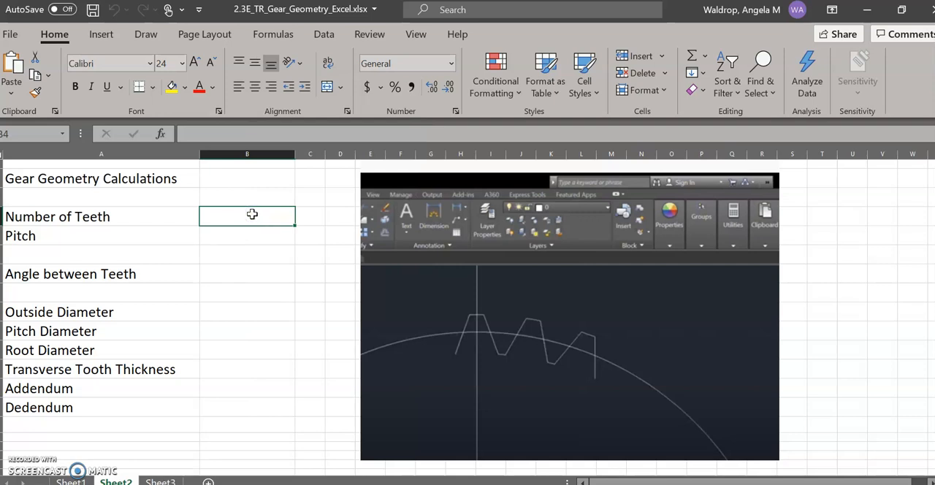
{"action": "type", "text": "36"}
{"action": "key", "text": "Return"}
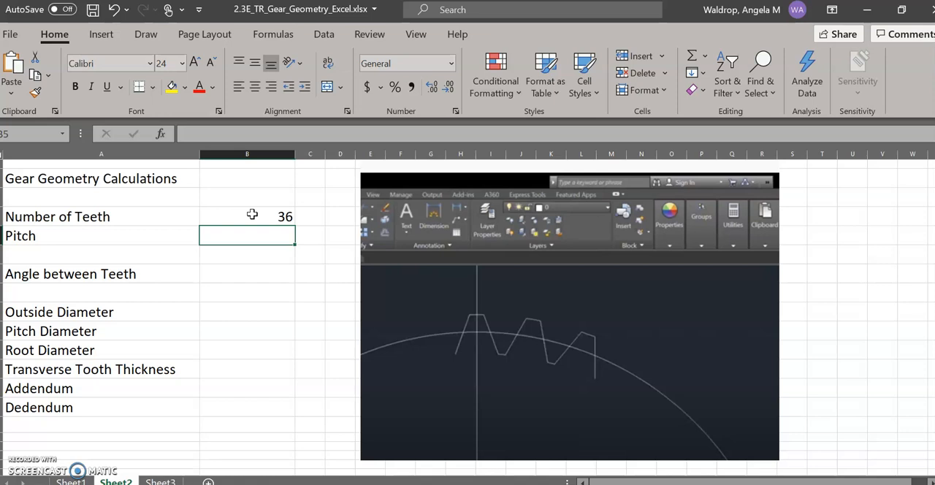
{"action": "type", "text": "20"}
{"action": "key", "text": "Return"}
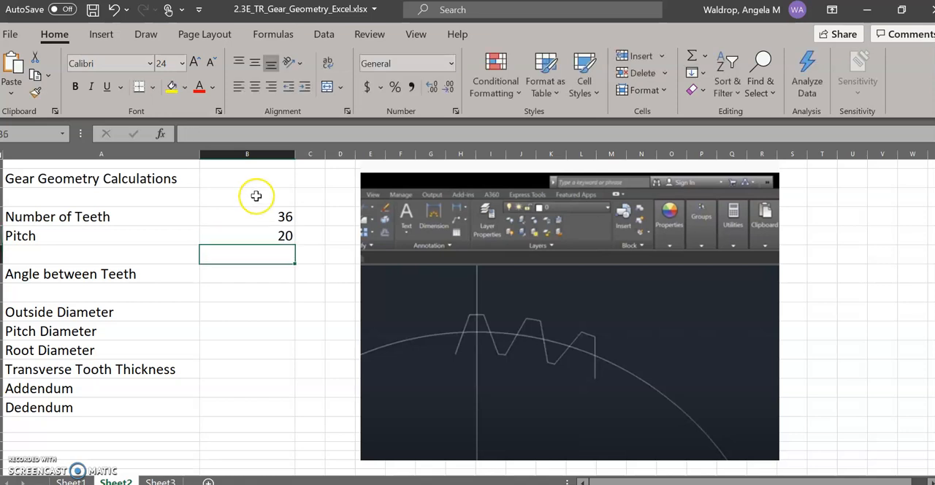
Switch to the PowerPoint deck 2.3B_TR_Gear_Calculations_and_Geometry.pptx and look up the angle between teeth formula on slide 23.
{"action": "left_click", "coordinate": [247, 273]}
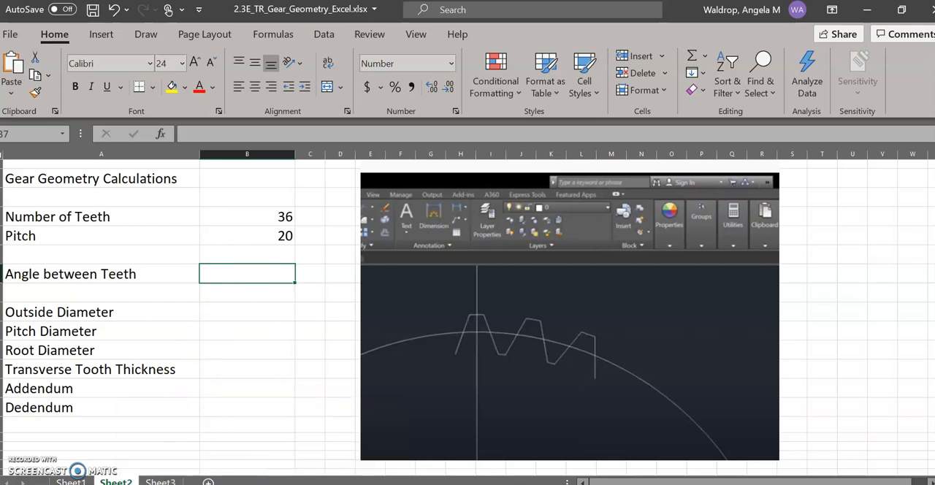
{"action": "left_click", "coordinate": [263, 484]}
{"action": "right_click", "coordinate": [324, 482]}
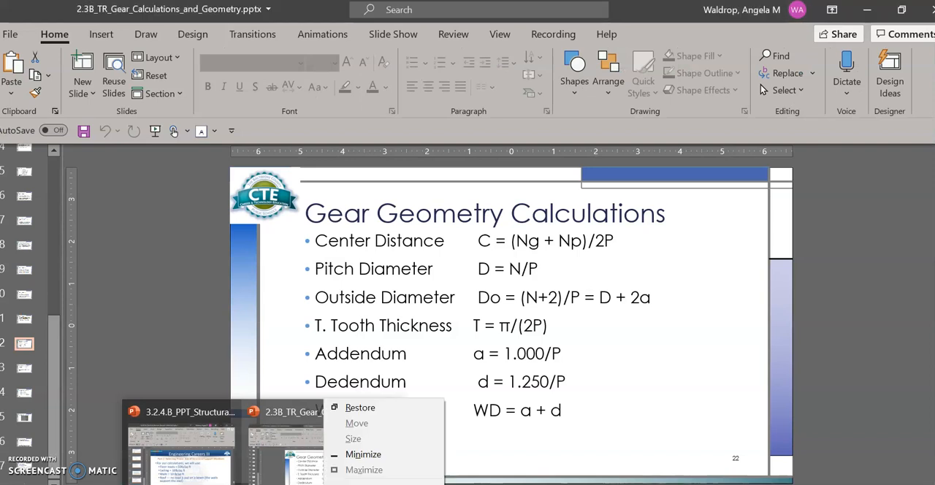
{"action": "left_click", "coordinate": [685, 433]}
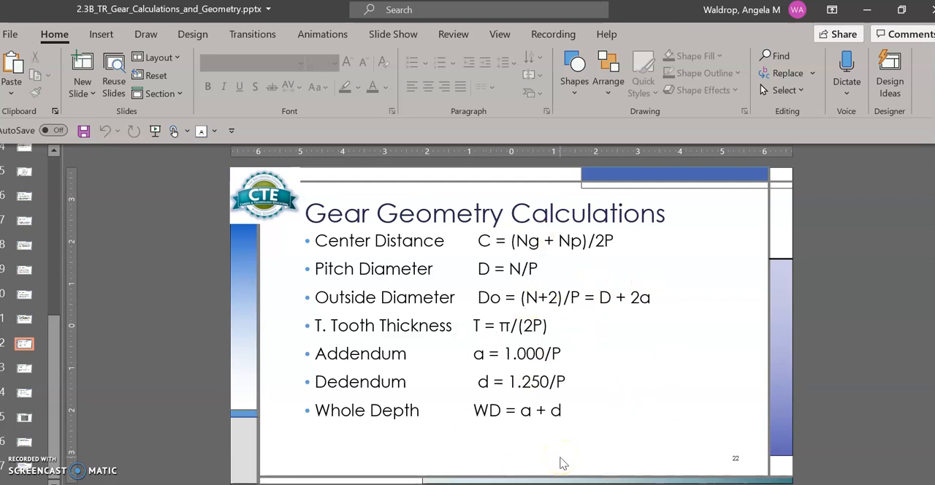
{"action": "scroll", "coordinate": [563, 463], "scroll_direction": "down", "scroll_amount": 1}
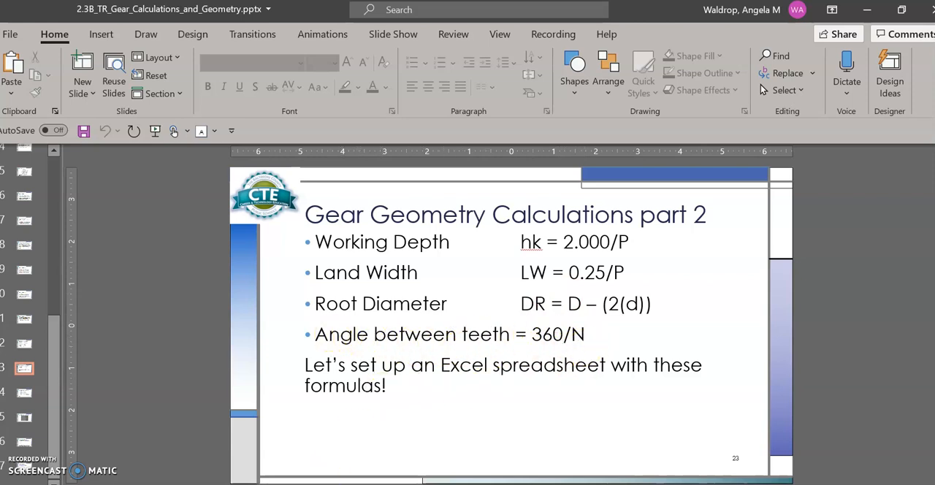
Return to the Excel workbook and calculate Angle between Teeth in B7 with the formula =360/B4.
{"action": "right_click", "coordinate": [291, 484]}
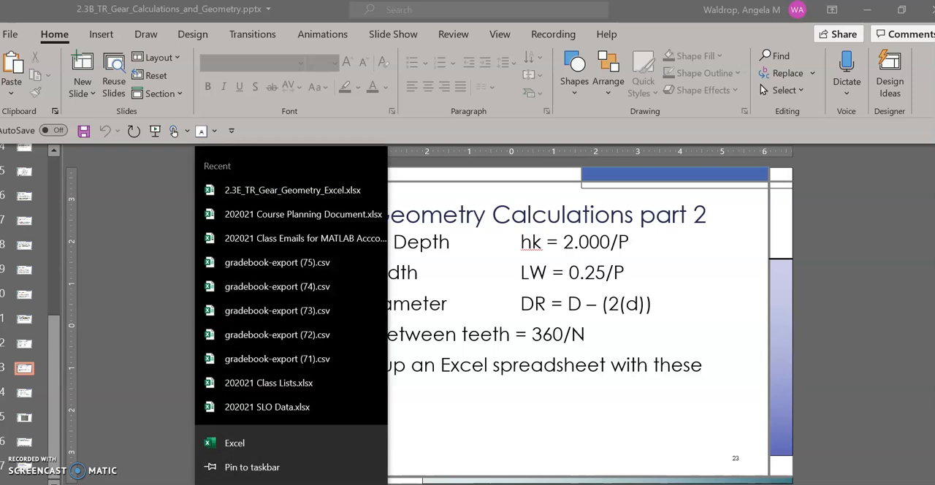
{"action": "left_click", "coordinate": [292, 484]}
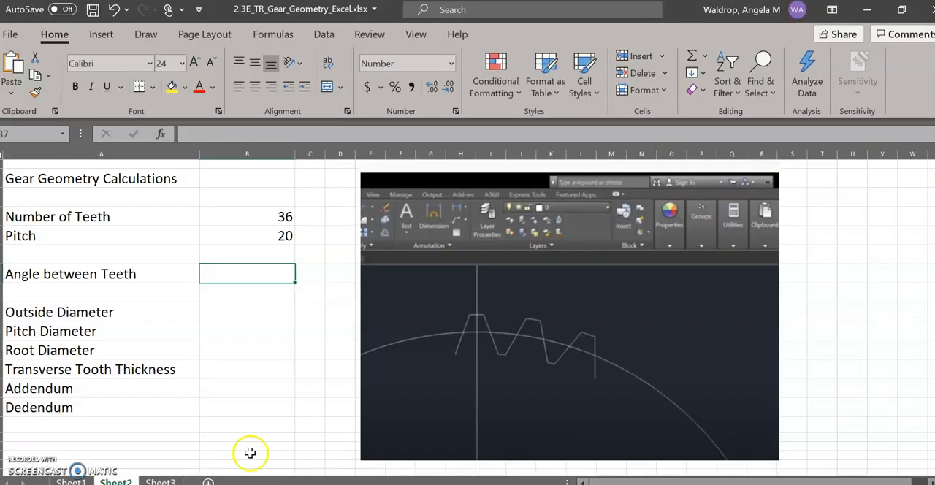
{"action": "left_click", "coordinate": [262, 273]}
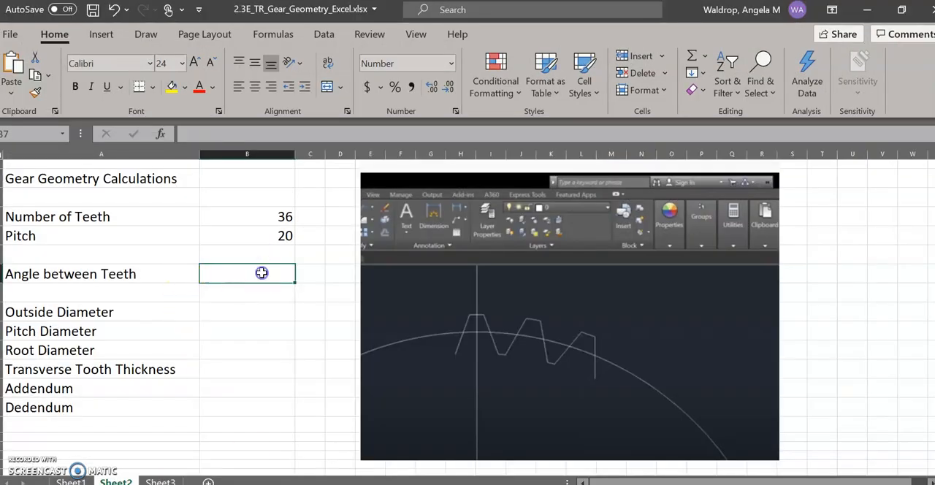
{"action": "type", "text": "=360/"}
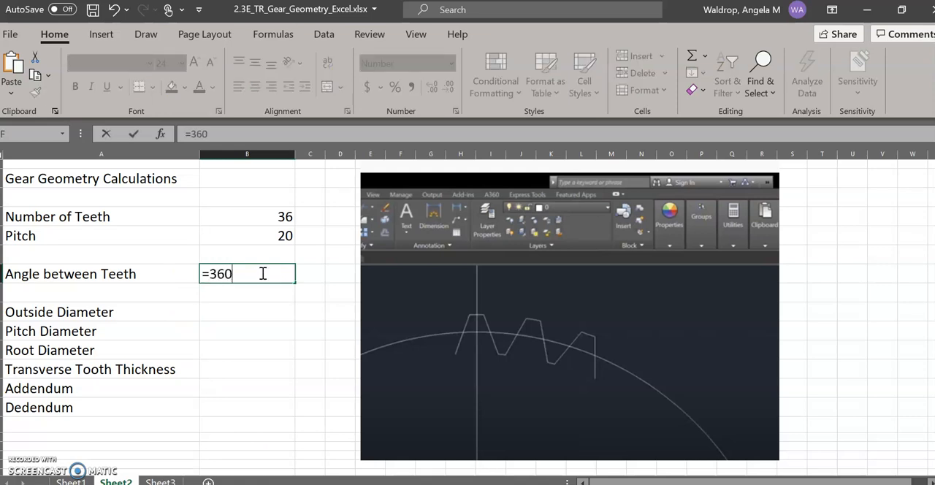
{"action": "left_click", "coordinate": [285, 216]}
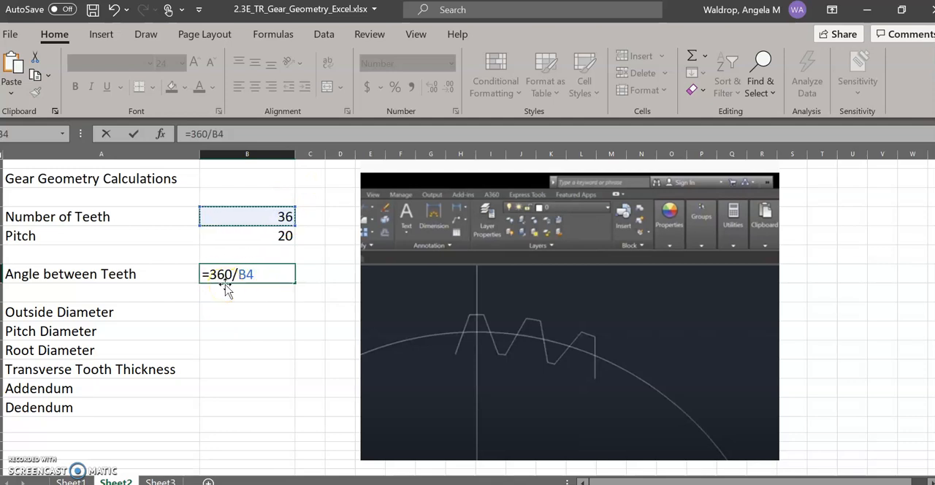
{"action": "key", "text": "Return"}
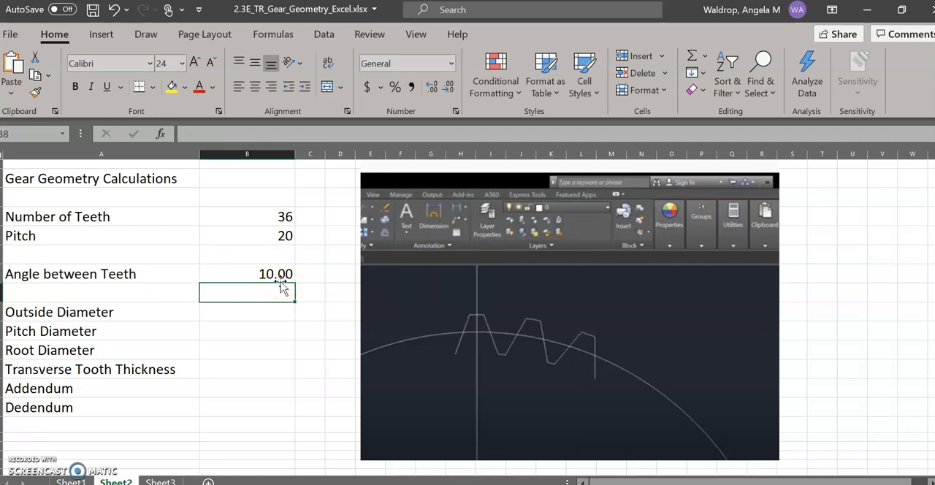
Select the Pitch Diameter value cell, B10, and look up its formula on slide 22 of the PowerPoint gear calculations deck.
{"action": "left_click", "coordinate": [233, 314]}
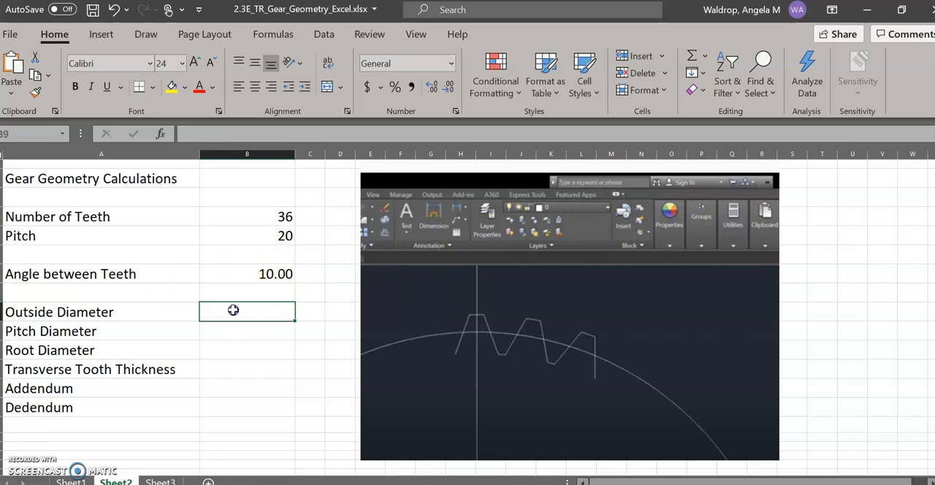
{"action": "left_click", "coordinate": [246, 335]}
{"action": "left_click", "coordinate": [242, 347]}
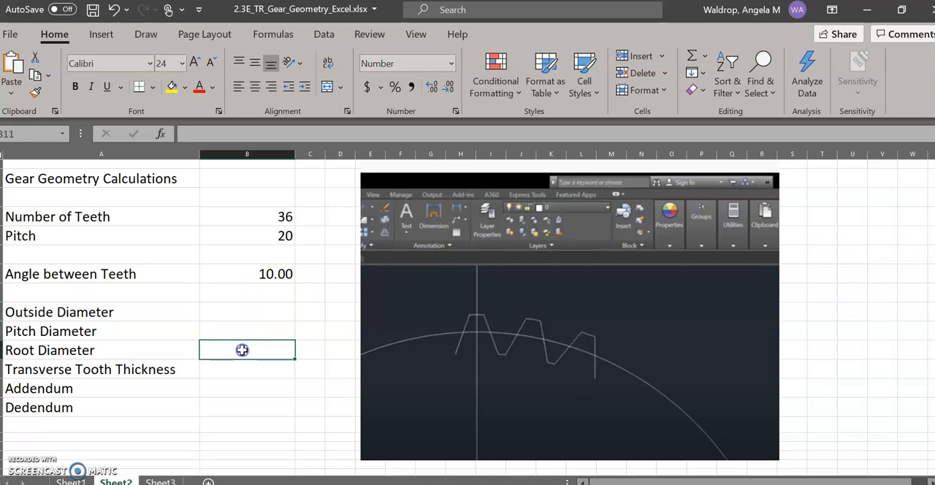
{"action": "right_click", "coordinate": [241, 331]}
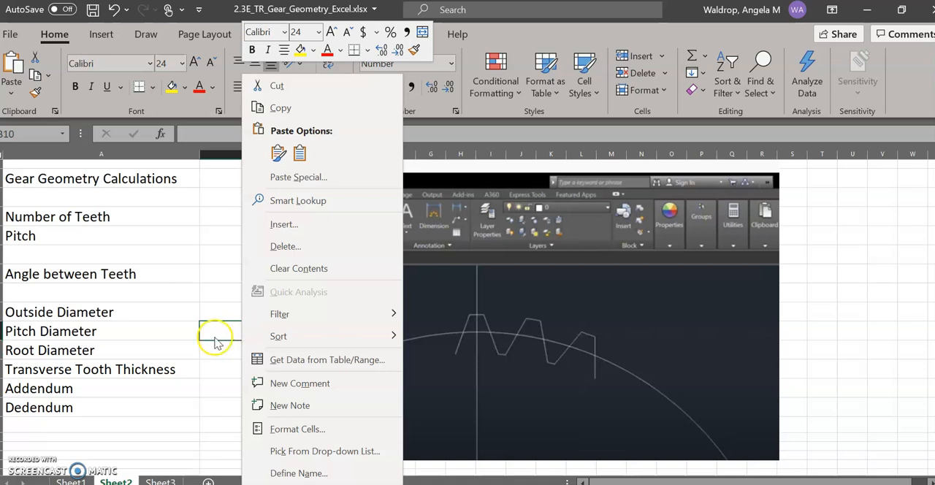
{"action": "right_click", "coordinate": [215, 340]}
{"action": "left_click", "coordinate": [201, 336]}
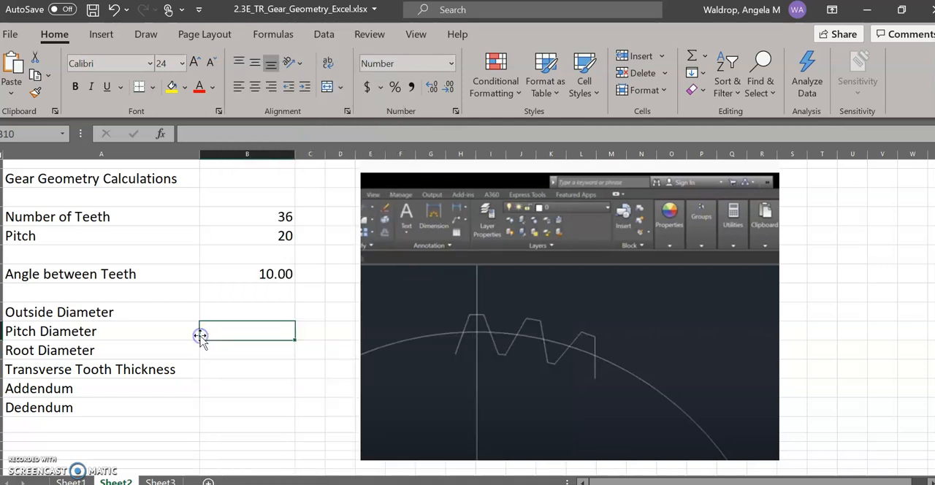
{"action": "left_click", "coordinate": [260, 483]}
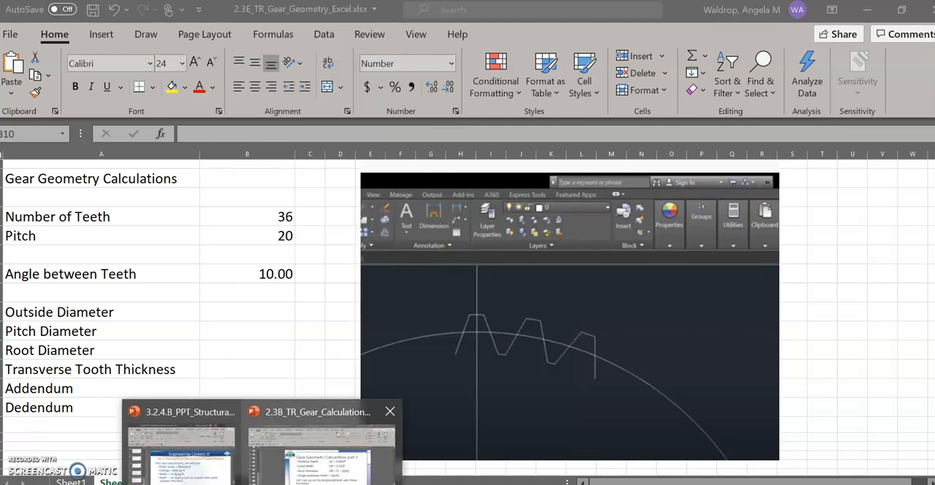
{"action": "left_click", "coordinate": [323, 453]}
{"action": "key", "text": "Page_Up"}
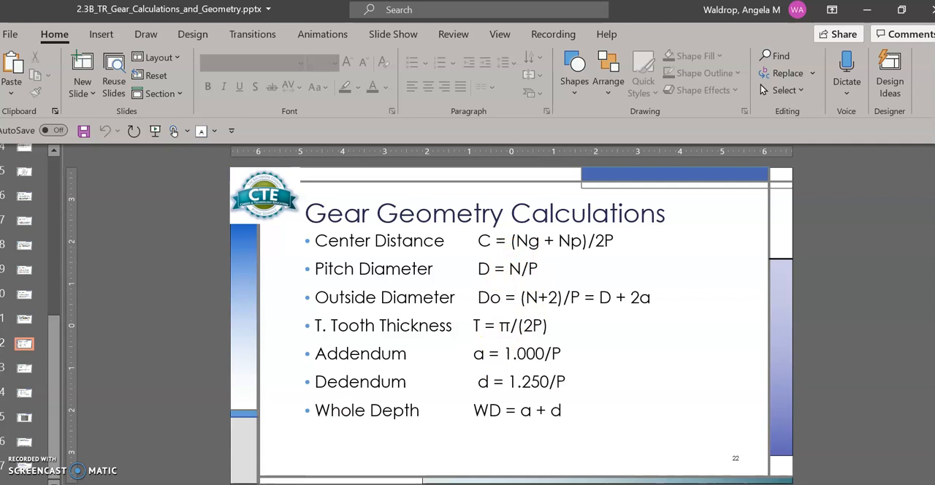
Return to the Excel workbook and calculate Pitch Diameter in B10 with the formula =B4/B5.
{"action": "key", "text": "alt+Tab"}
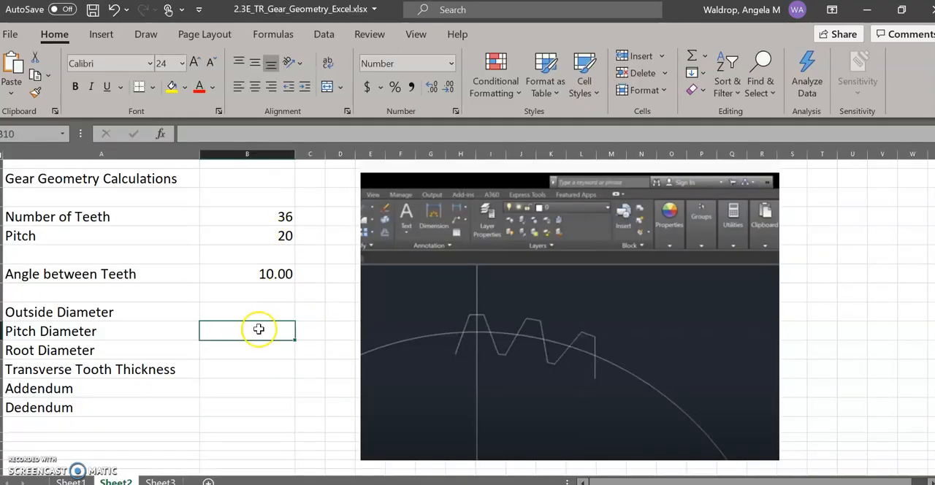
{"action": "type", "text": "="}
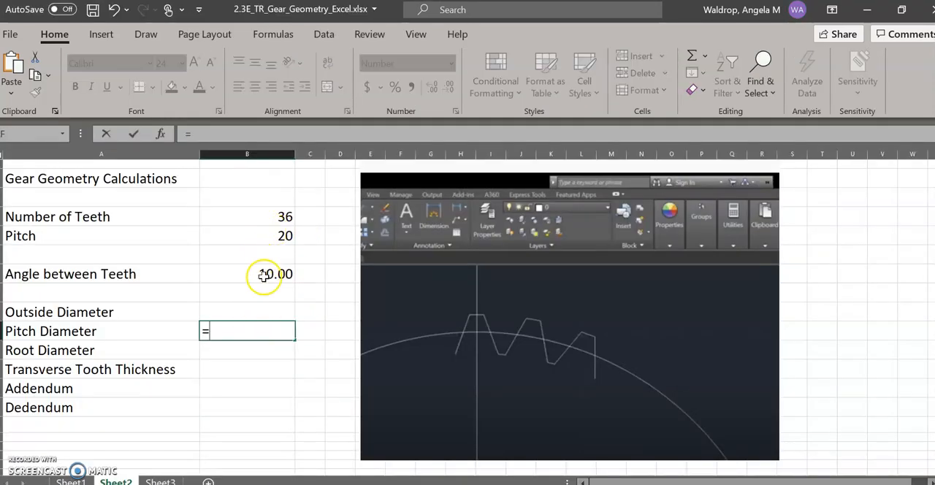
{"action": "left_click", "coordinate": [274, 217]}
{"action": "type", "text": "/"}
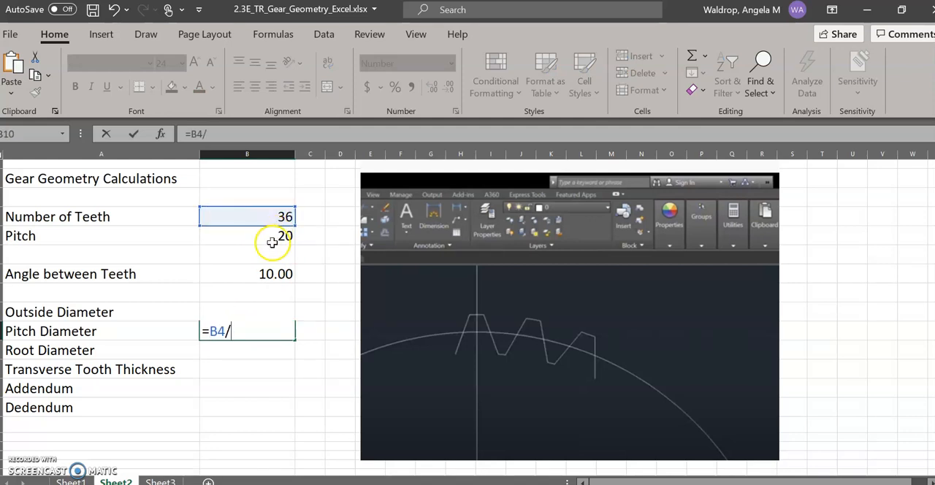
{"action": "left_click", "coordinate": [273, 236]}
{"action": "key", "text": "Return"}
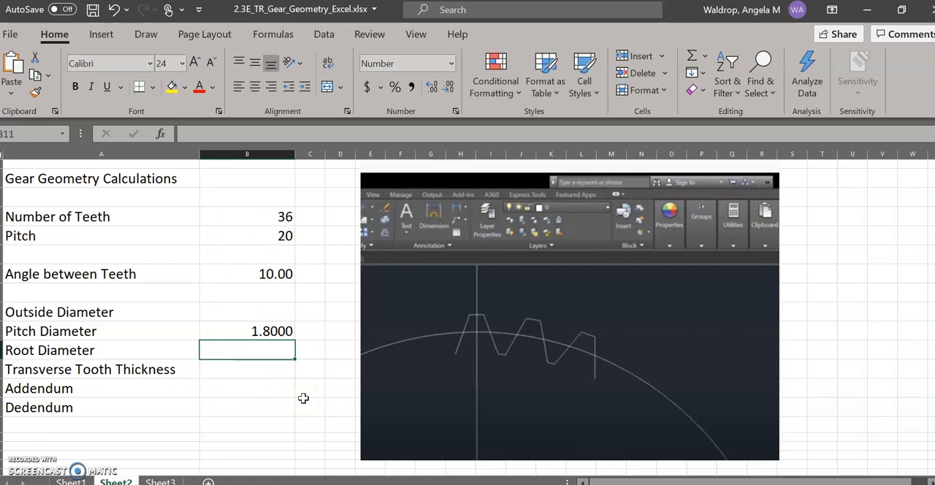
Select the Outside Diameter value cell, B9, and check its formula on the PowerPoint Gear Geometry Calculations slide.
{"action": "left_click", "coordinate": [255, 333]}
{"action": "left_click", "coordinate": [253, 310]}
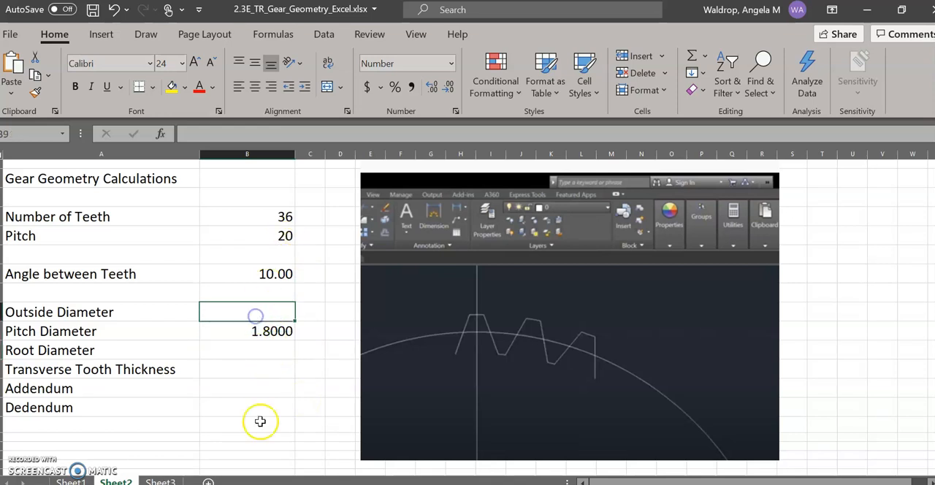
{"action": "right_click", "coordinate": [262, 484]}
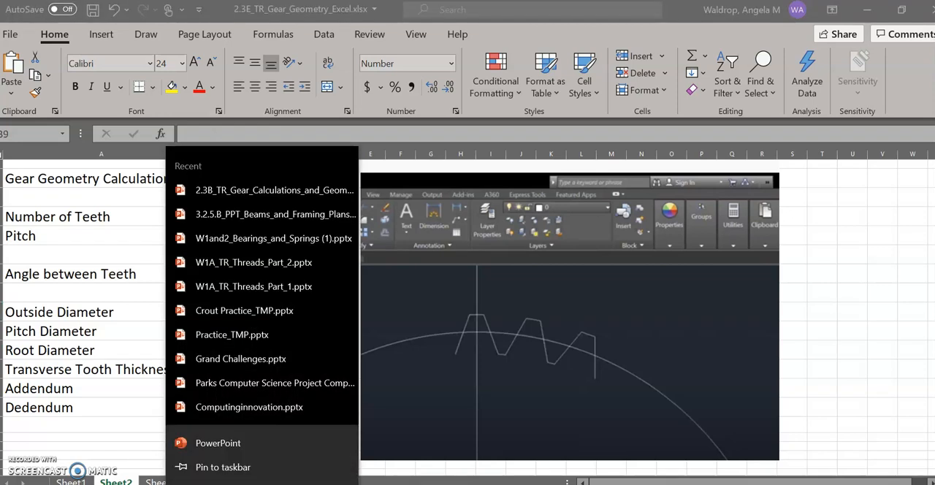
{"action": "left_click", "coordinate": [262, 484]}
{"action": "left_click", "coordinate": [318, 475]}
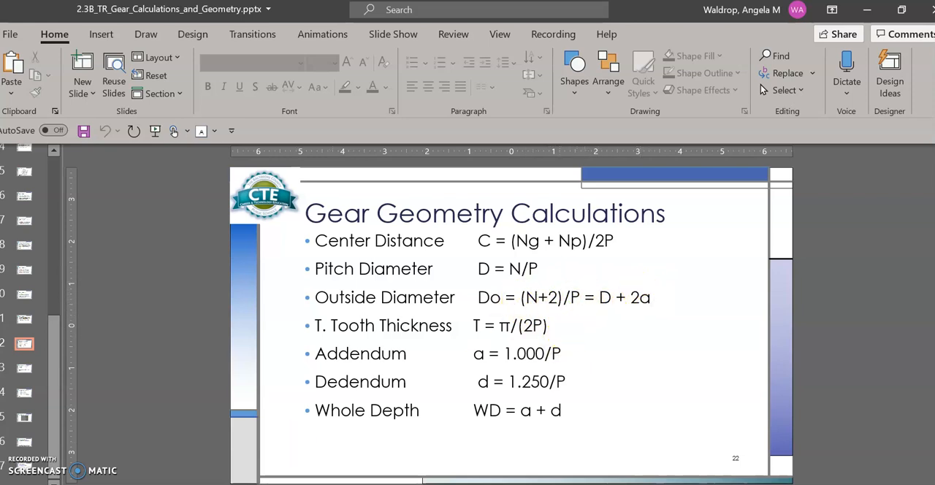
Return to the Excel workbook and calculate Outside Diameter in B9 with the formula =(B4+2)/B5.
{"action": "key", "text": "alt+Tab"}
{"action": "type", "text": "="}
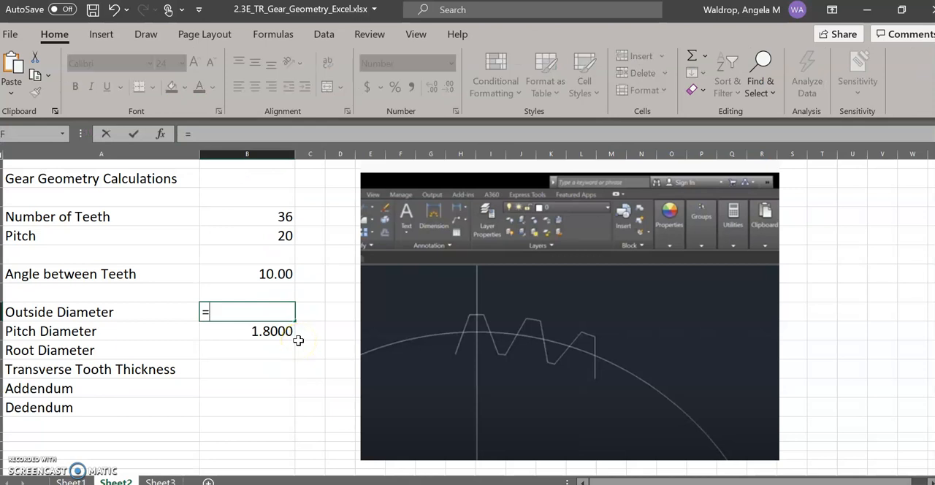
{"action": "type", "text": "("}
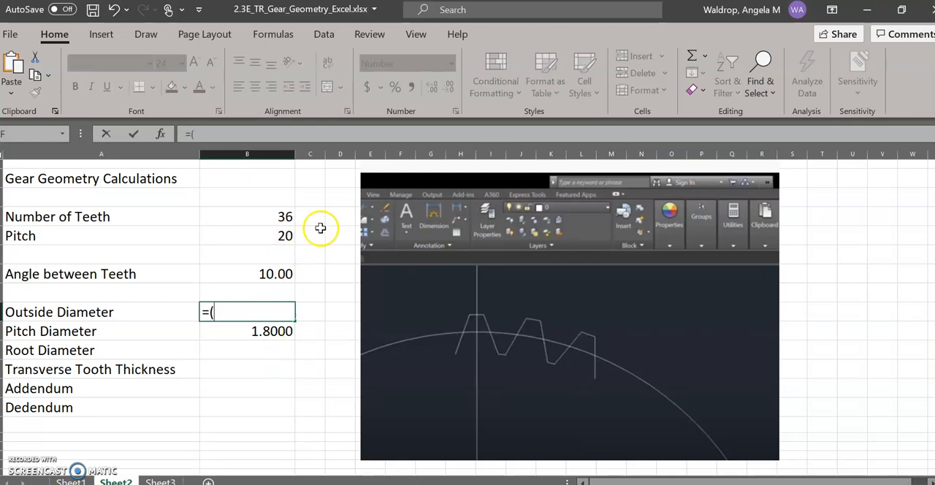
{"action": "left_click", "coordinate": [282, 217]}
{"action": "type", "text": "+2)/"}
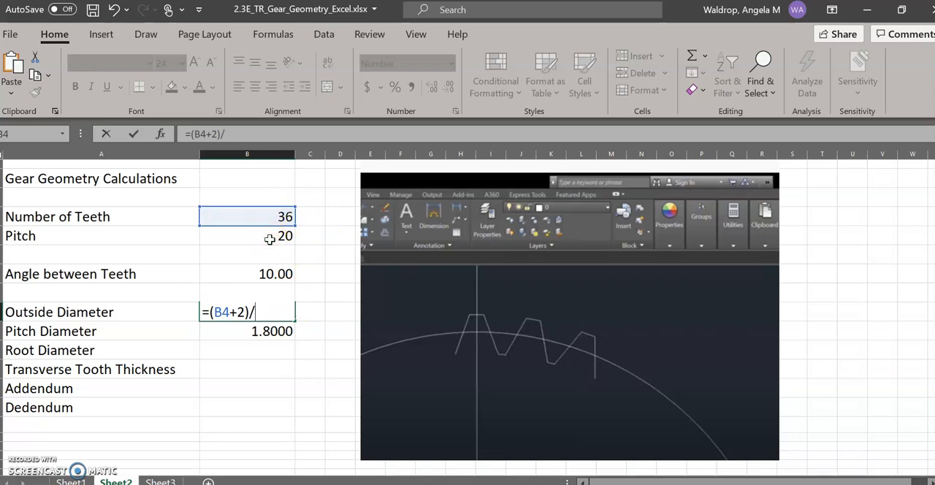
{"action": "left_click", "coordinate": [267, 244]}
{"action": "left_click", "coordinate": [244, 234]}
{"action": "key", "text": "Return"}
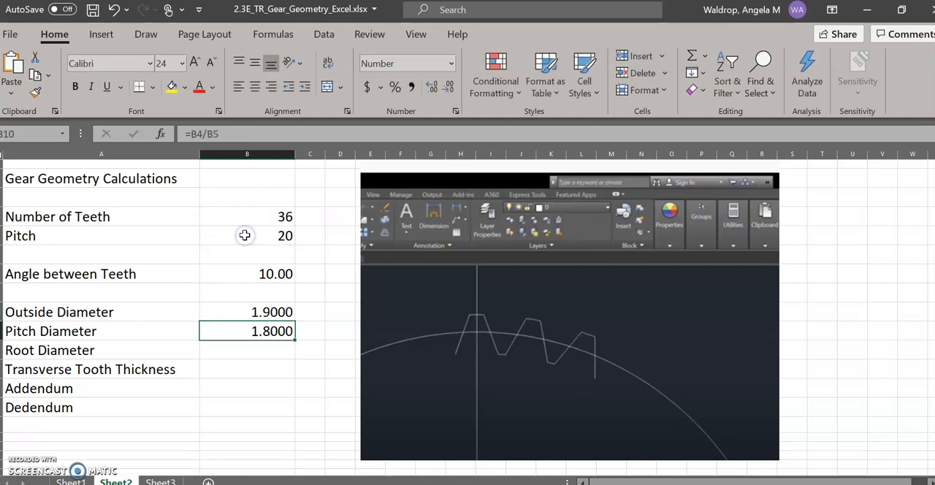
Select the Root Diameter value cell, B11, and look up its formula on slide 23 of the PowerPoint gear calculations deck.
{"action": "left_click", "coordinate": [241, 355]}
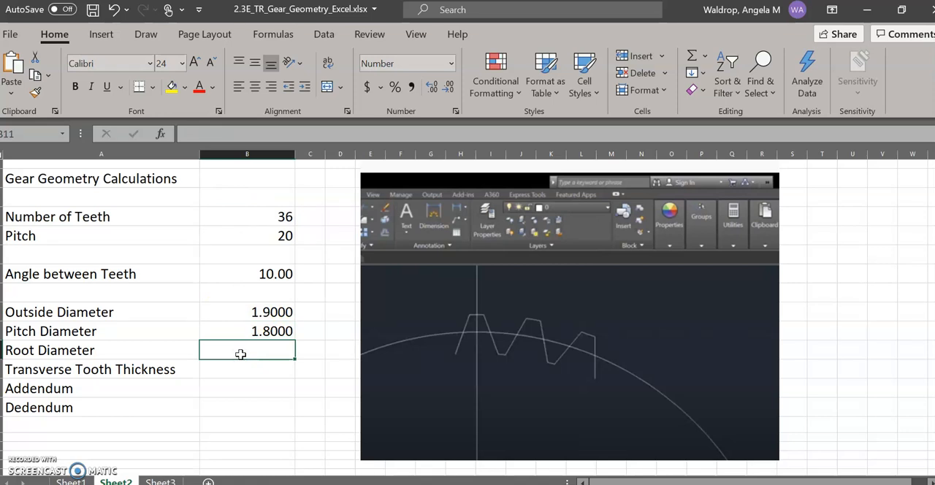
{"action": "right_click", "coordinate": [262, 484]}
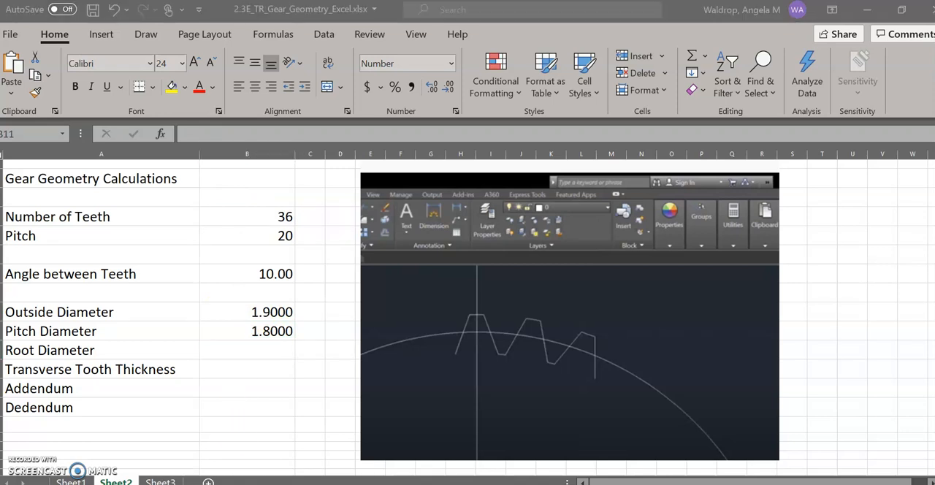
{"action": "left_click", "coordinate": [261, 484]}
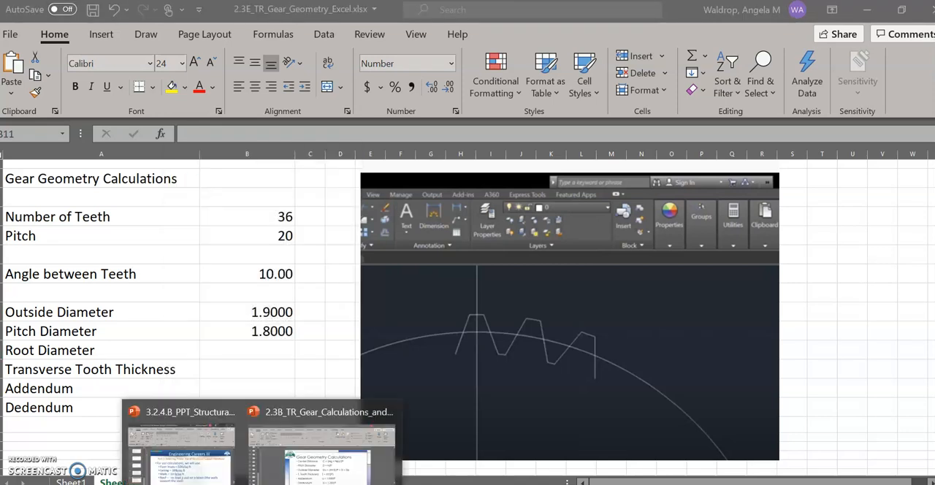
{"action": "left_click", "coordinate": [324, 473]}
{"action": "key", "text": "Page_Down"}
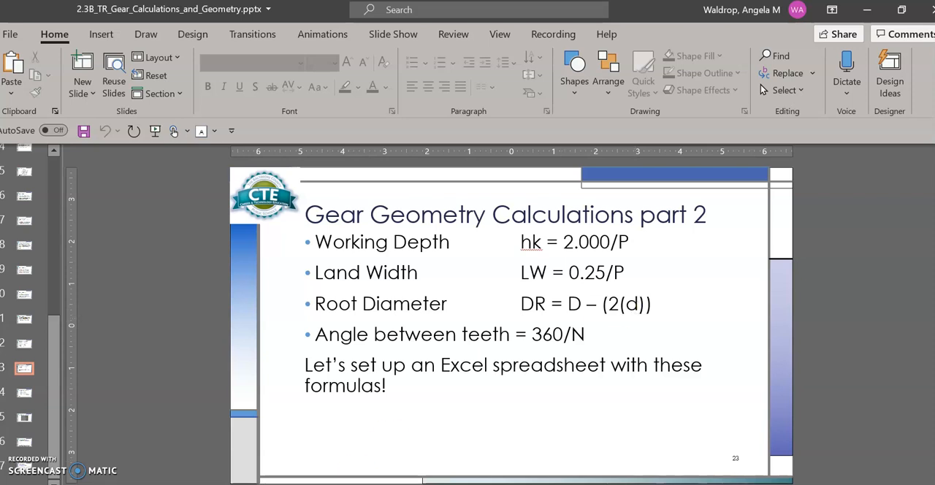
Return to the Excel workbook and calculate Root Diameter in B11 with the formula =B10-(2*B14).
{"action": "key", "text": "alt+Tab"}
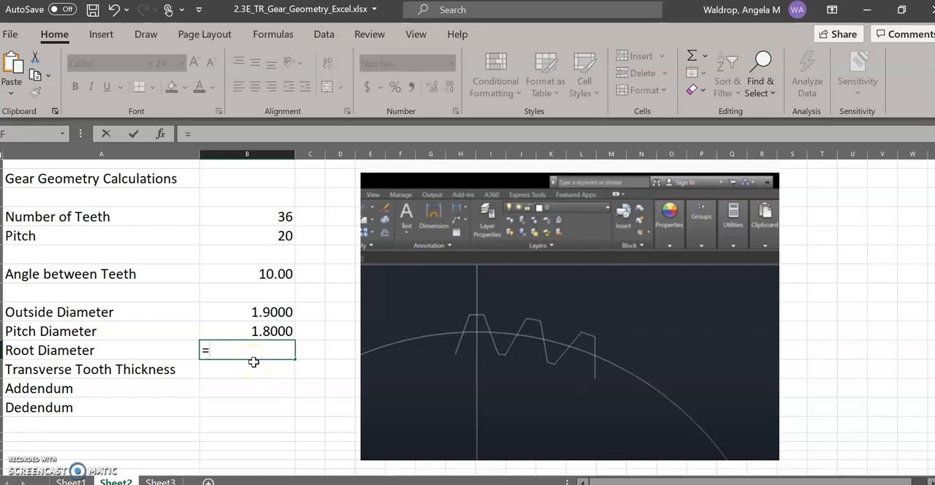
{"action": "left_click", "coordinate": [248, 331]}
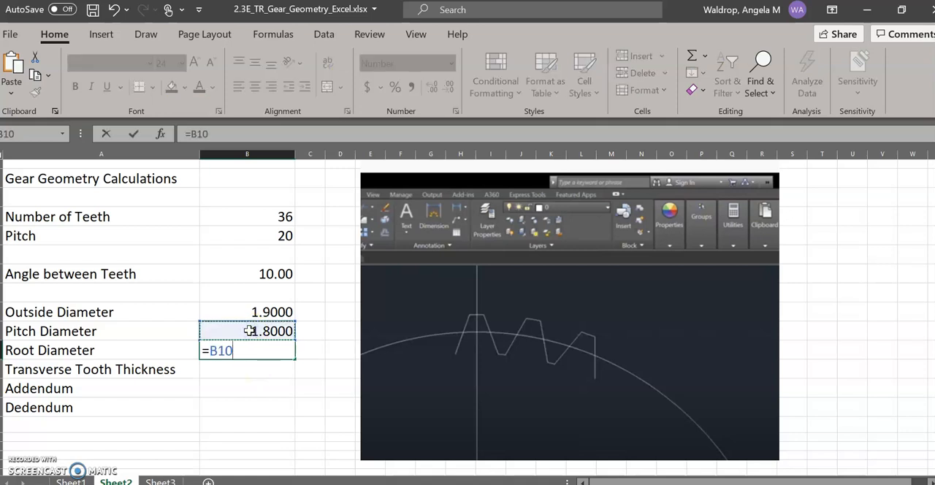
{"action": "type", "text": "-(2*"}
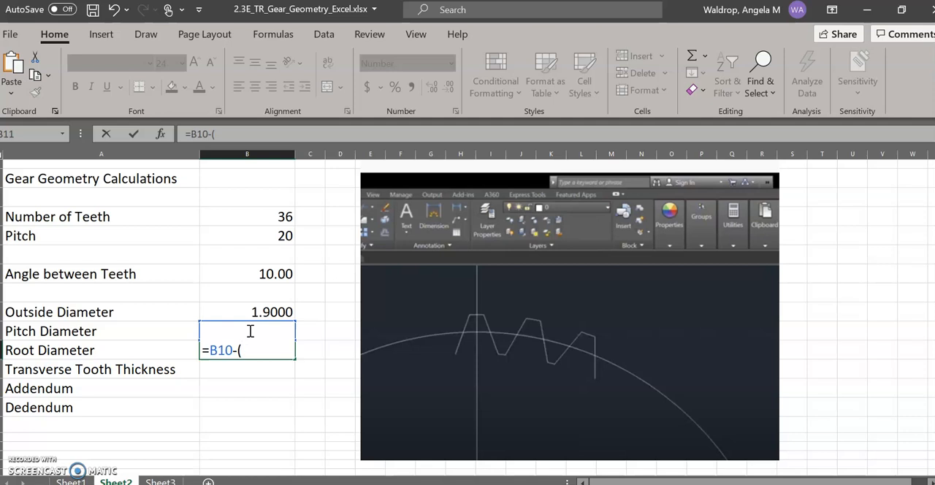
{"action": "left_click", "coordinate": [245, 408]}
{"action": "type", "text": ")"}
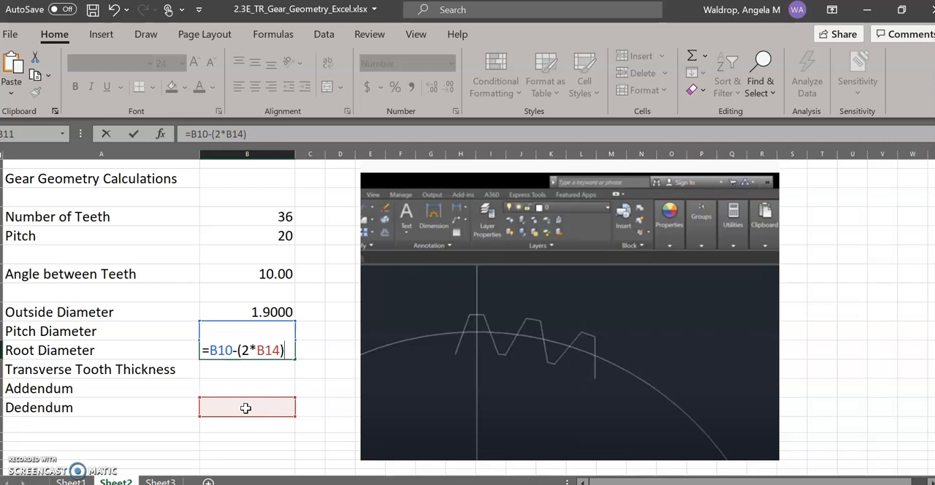
{"action": "key", "text": "Return"}
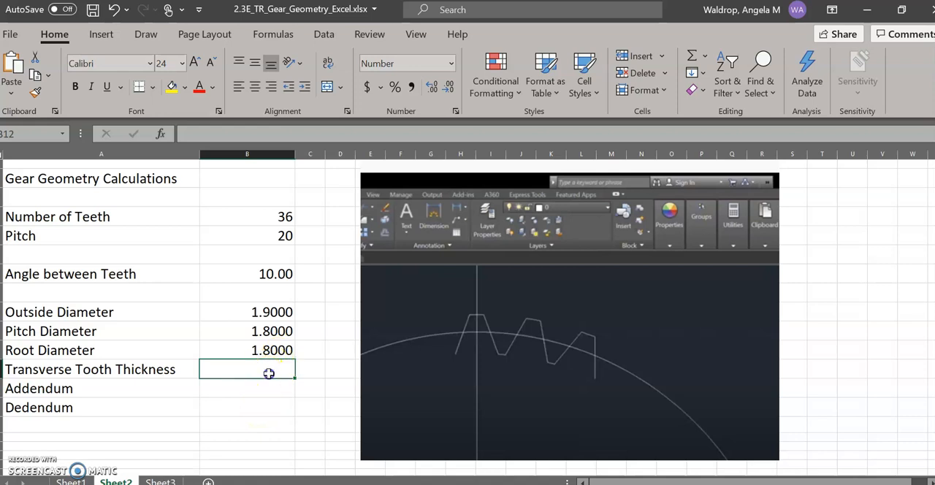
With the Transverse Tooth Thickness cell, B12, ready for entry, look up its formula on PowerPoint slide 22 and return to the Excel workbook.
{"action": "double_click", "coordinate": [269, 374]}
{"action": "left_click", "coordinate": [263, 484]}
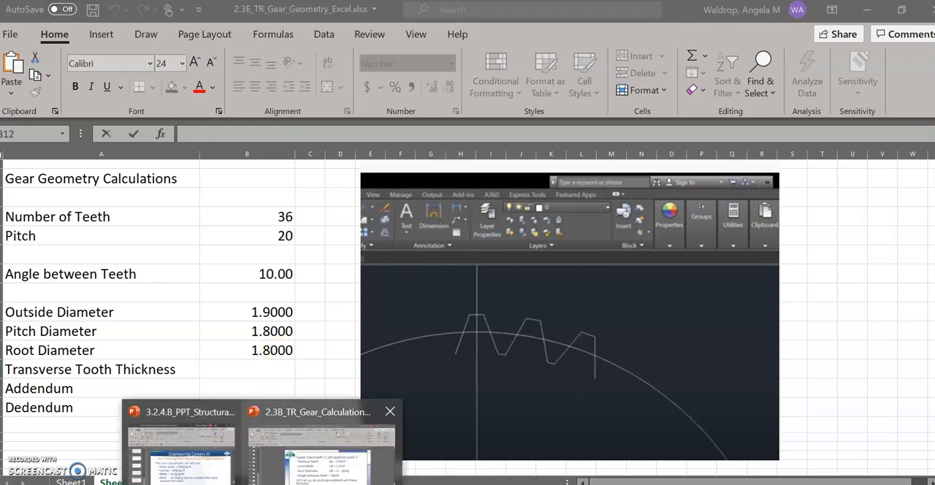
{"action": "left_click", "coordinate": [321, 446]}
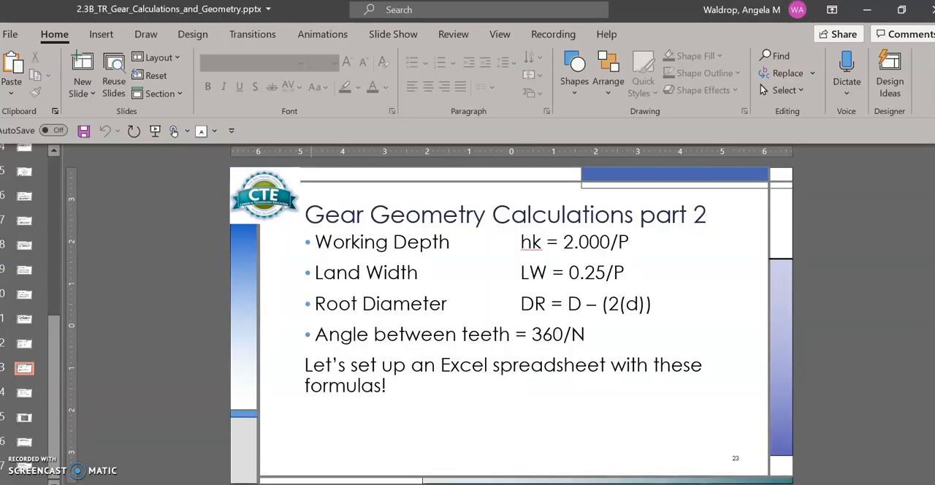
{"action": "key", "text": "Page_Up"}
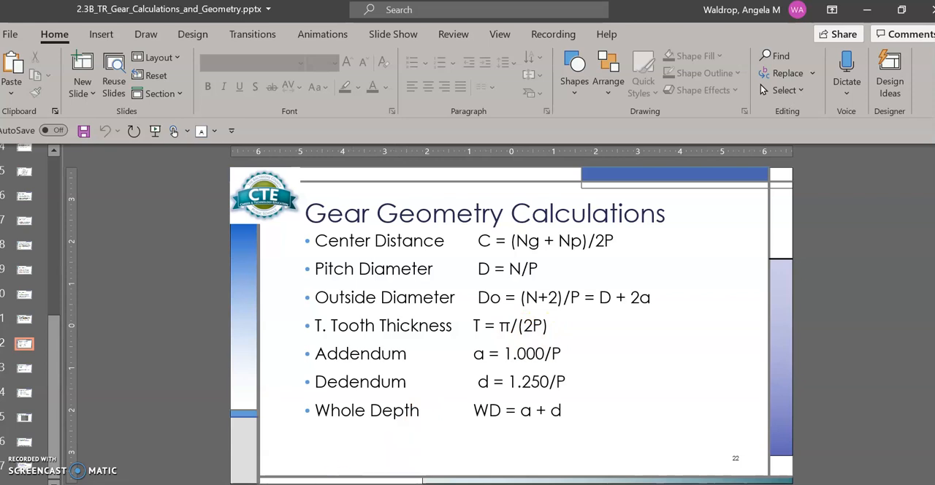
{"action": "key", "text": "alt+Tab"}
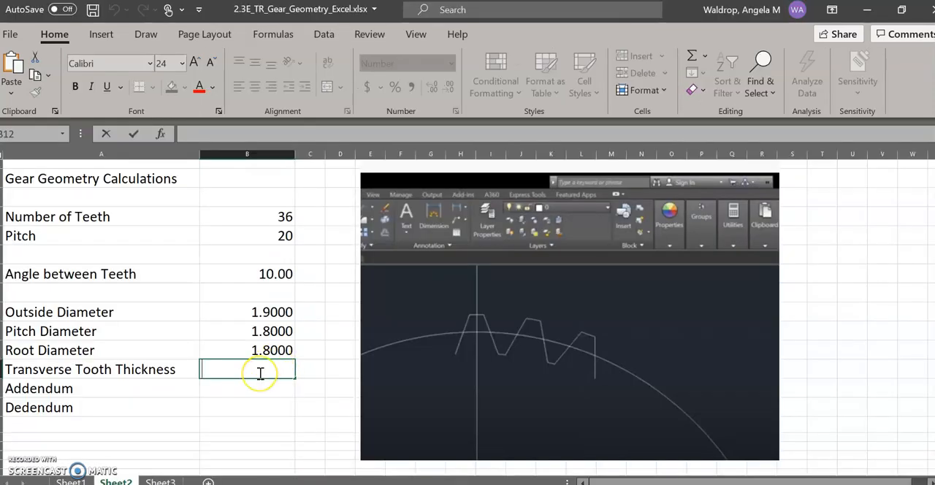